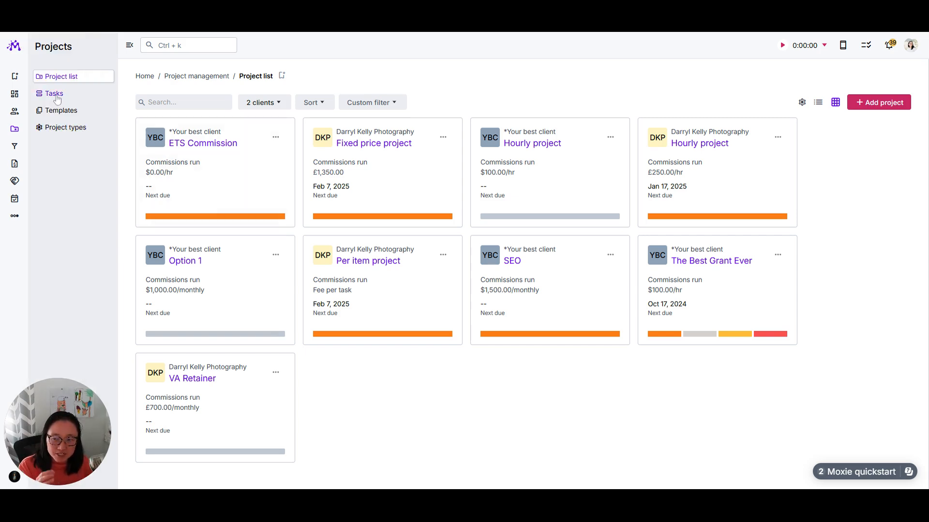
# Review the task board, expand the to-dos of the Submit Grant Application task, and open the project templates list.
pyautogui.click(55, 97)
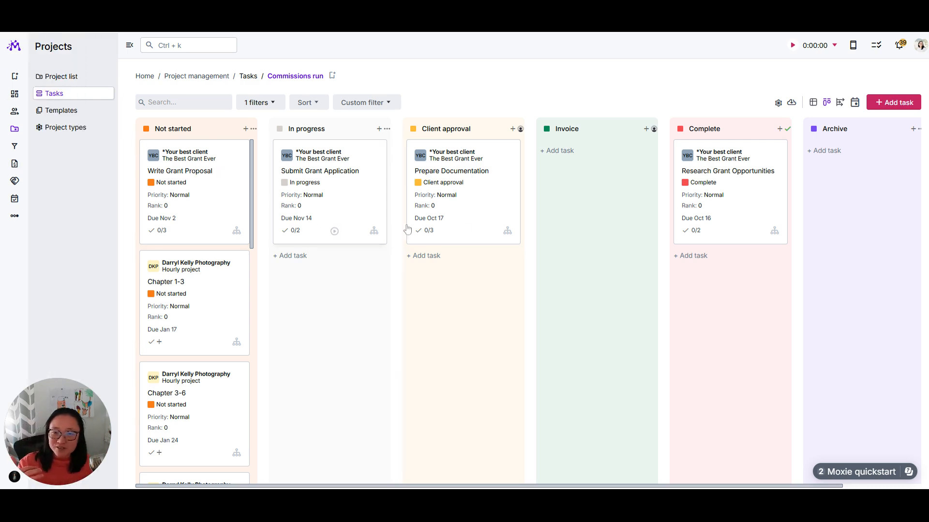
pyautogui.click(295, 230)
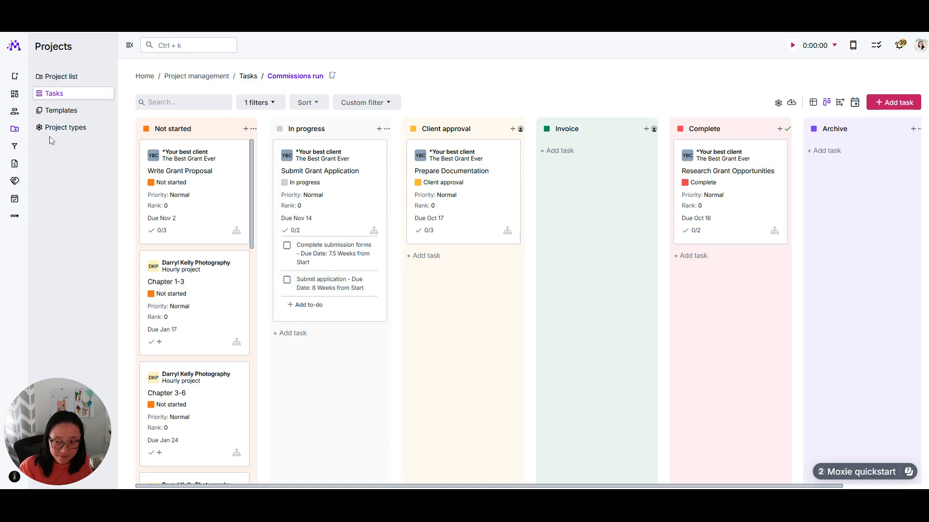
pyautogui.click(54, 112)
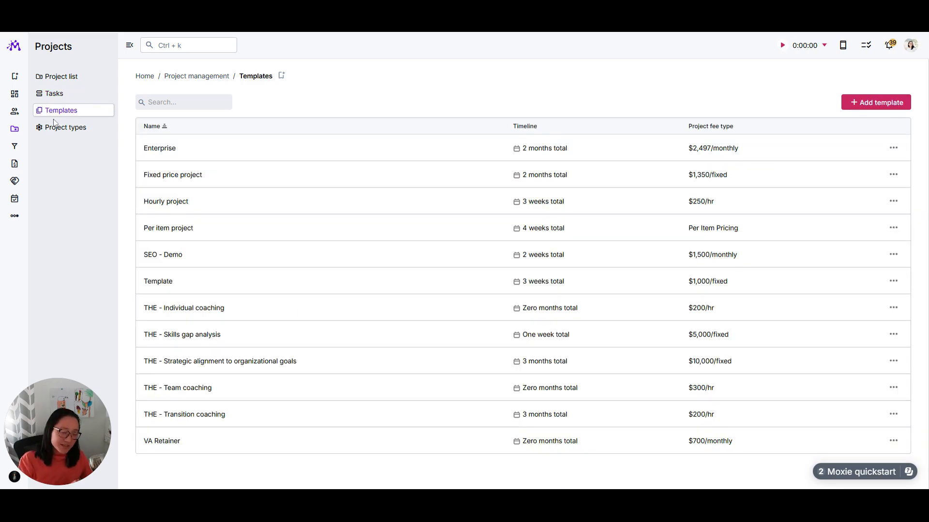
# Open the Commissions run project type and examine its project fields and the field types available for Date run.
pyautogui.click(79, 129)
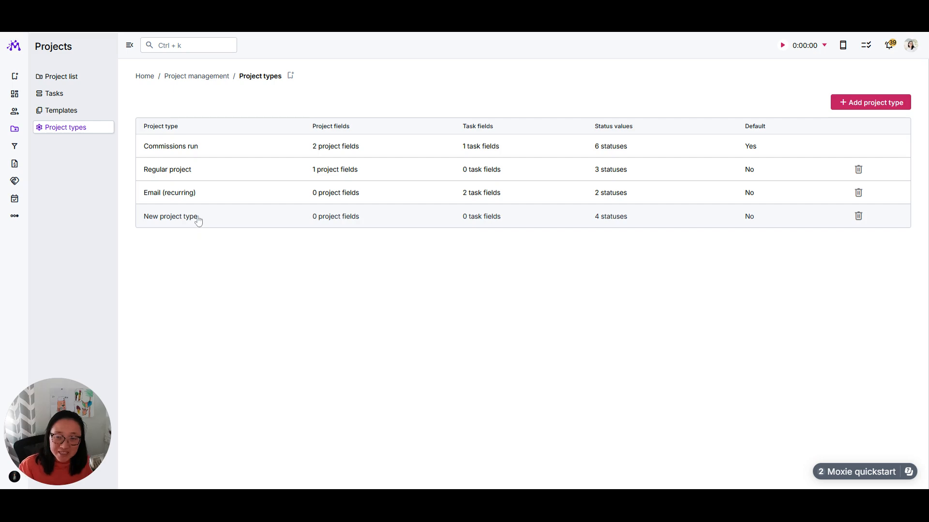
pyautogui.click(181, 151)
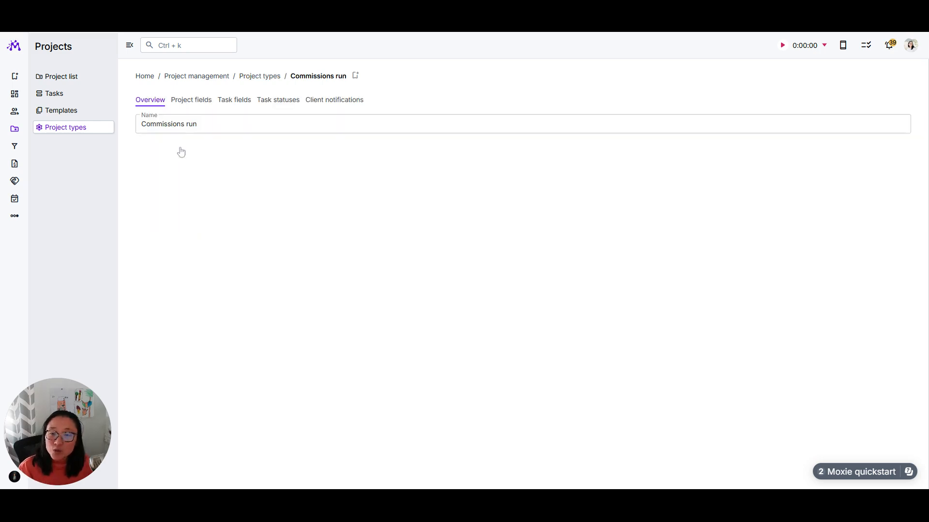
pyautogui.click(191, 106)
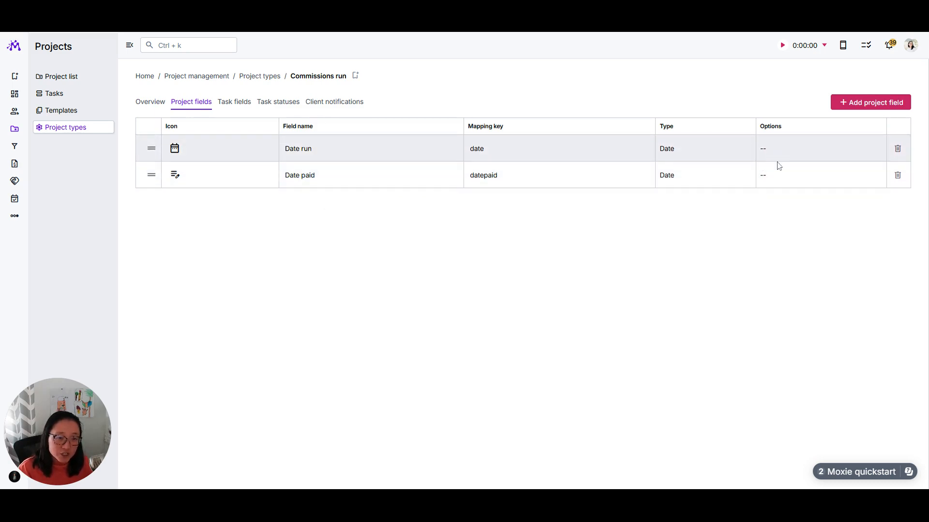
pyautogui.click(668, 152)
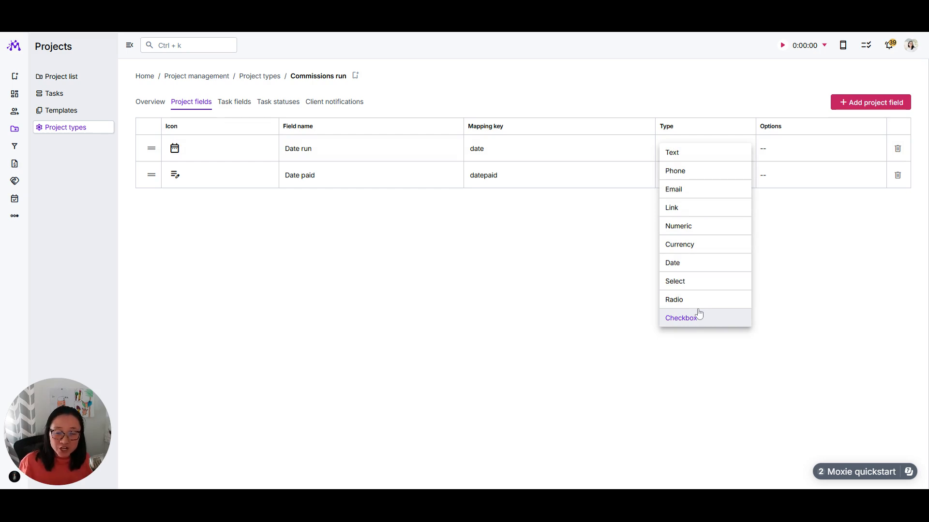
pyautogui.click(582, 289)
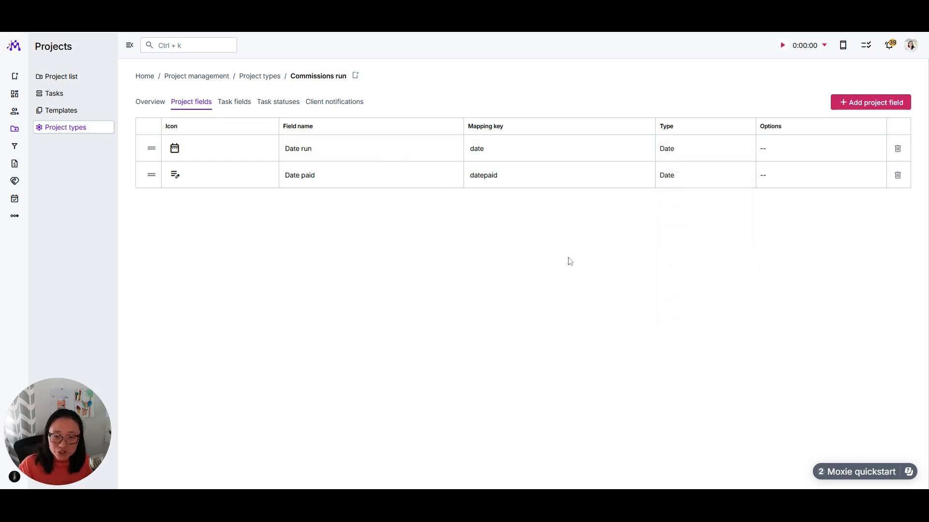
# Examine the Commissions run task fields, including the type choices and the option list of the Partner name field.
pyautogui.click(235, 102)
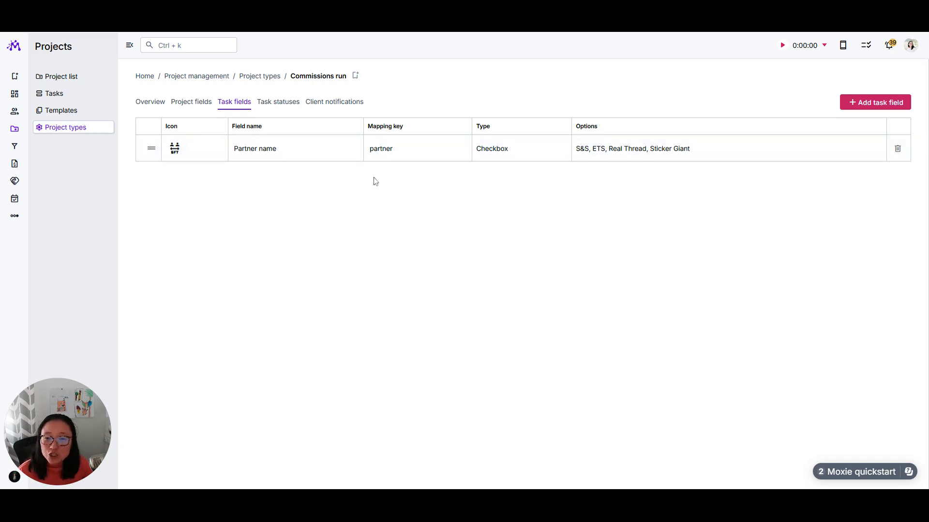
pyautogui.click(496, 149)
pyautogui.click(511, 321)
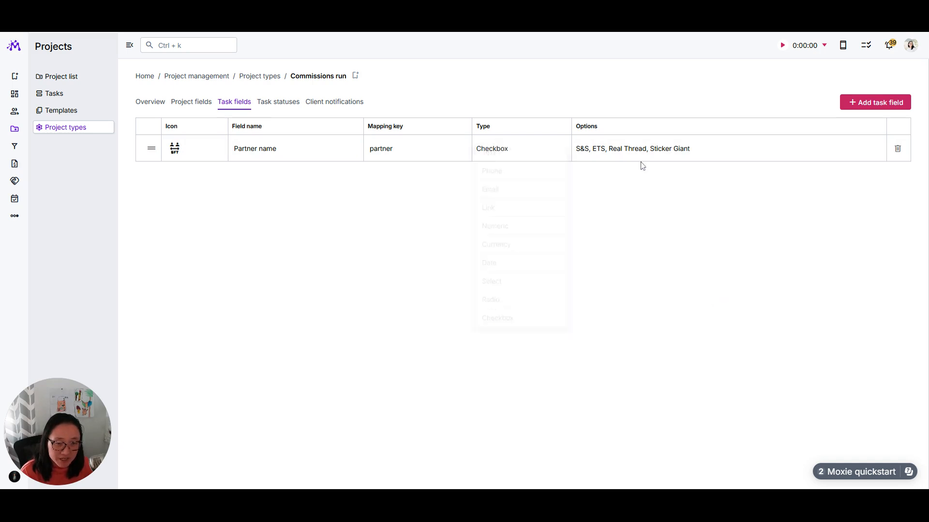
pyautogui.click(651, 153)
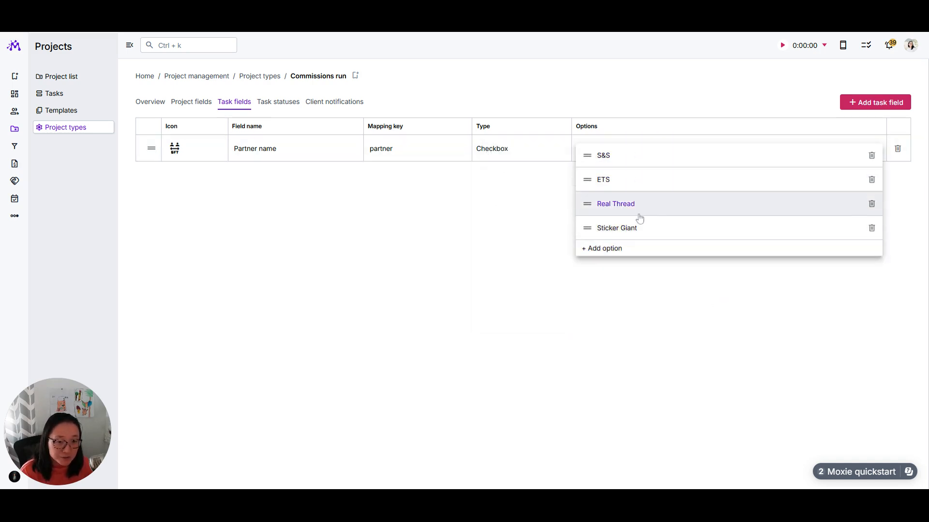
pyautogui.click(489, 242)
# Add a new task status to the Commissions run project type and delete it again.
pyautogui.click(276, 103)
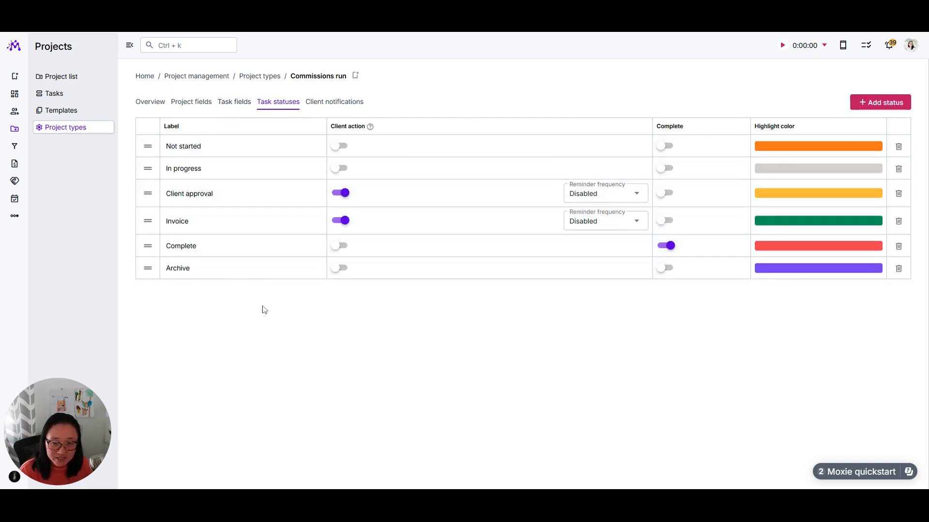
pyautogui.click(892, 103)
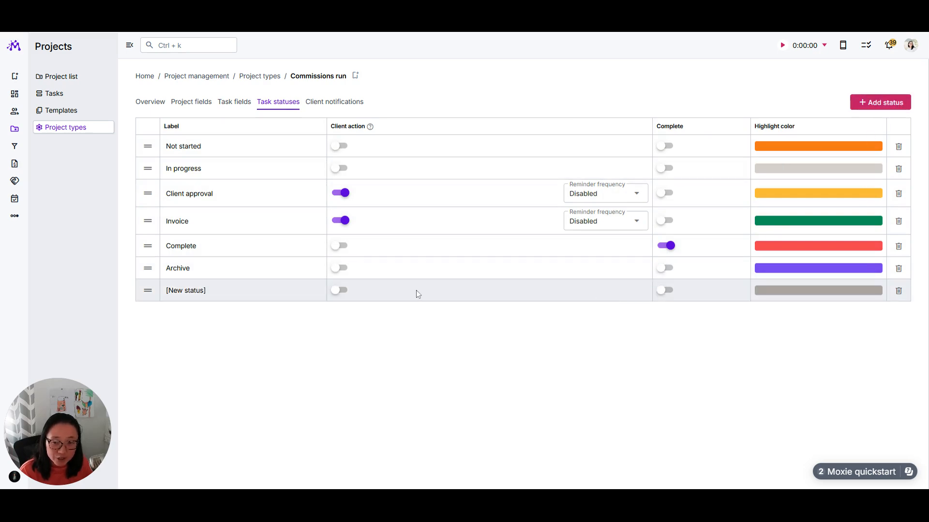
pyautogui.click(898, 290)
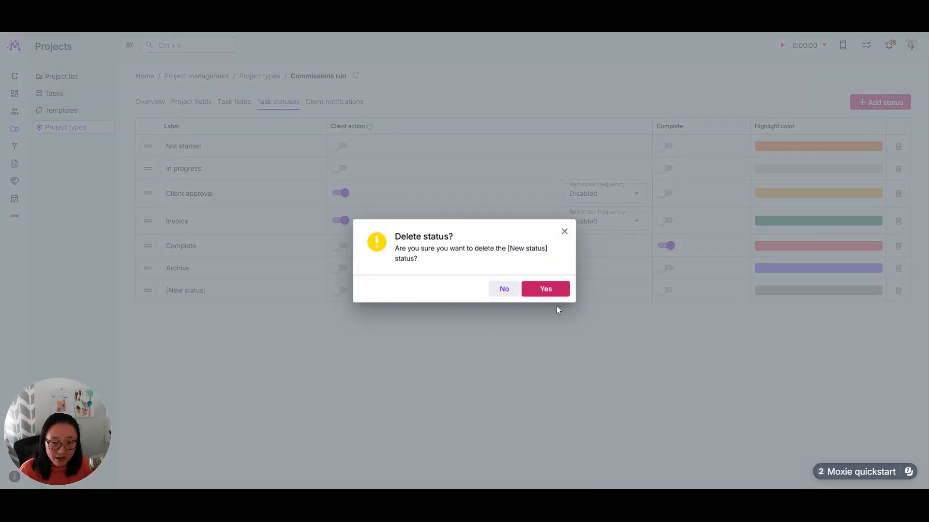
pyautogui.click(549, 292)
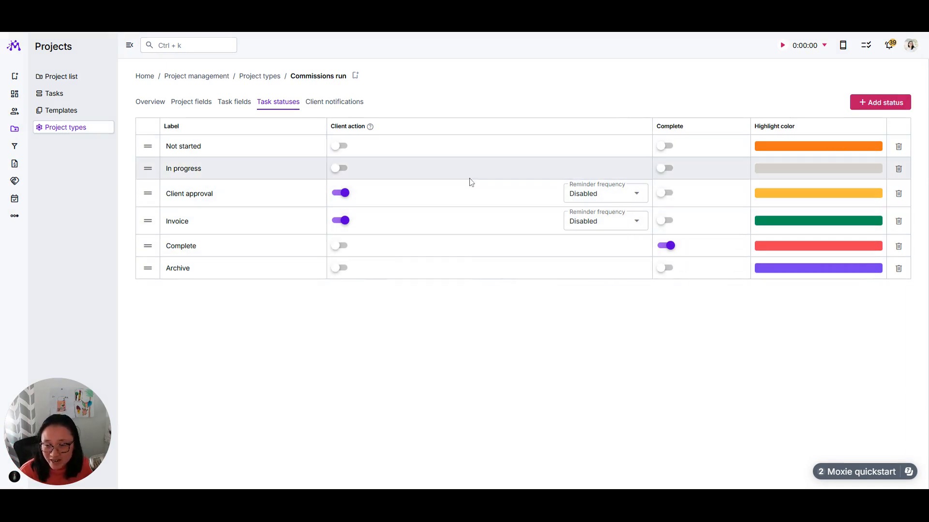
# Examine the client notification email templates available for Task approval required in the Commissions run project type.
pyautogui.click(341, 103)
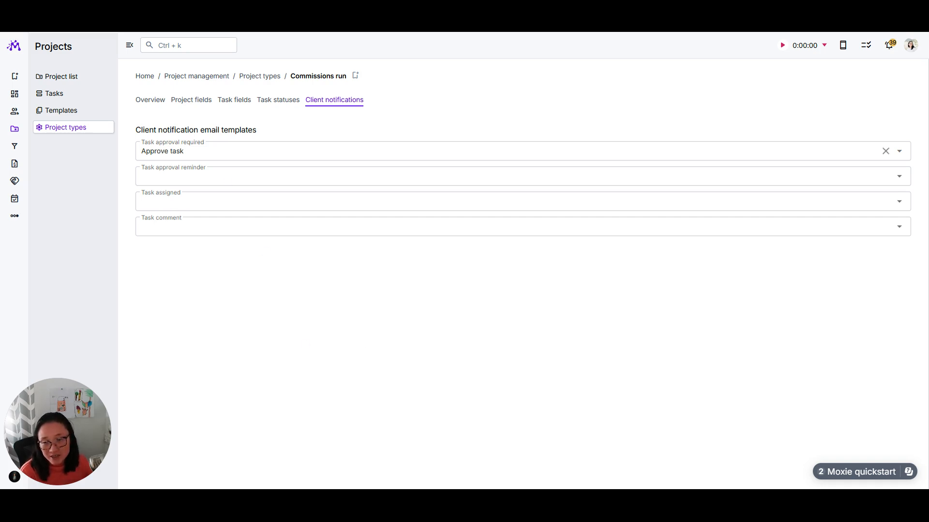
pyautogui.click(295, 152)
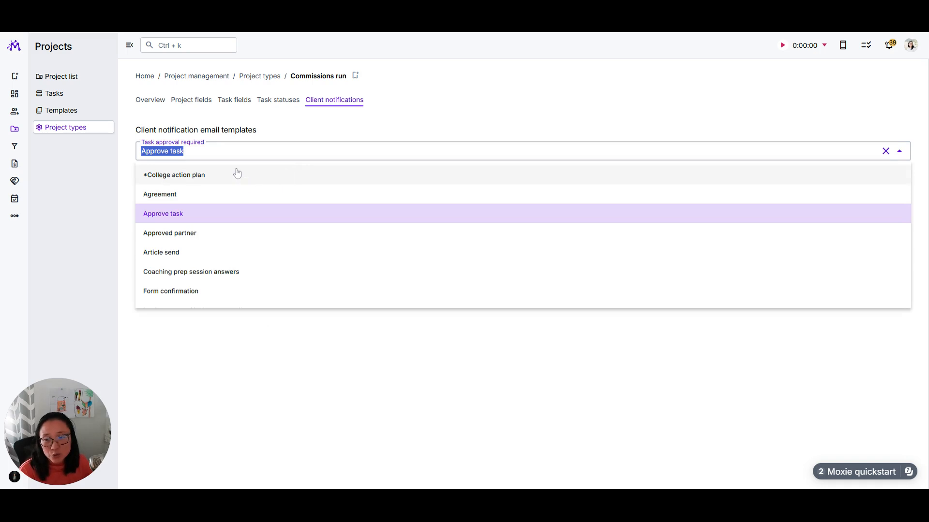
pyautogui.click(343, 412)
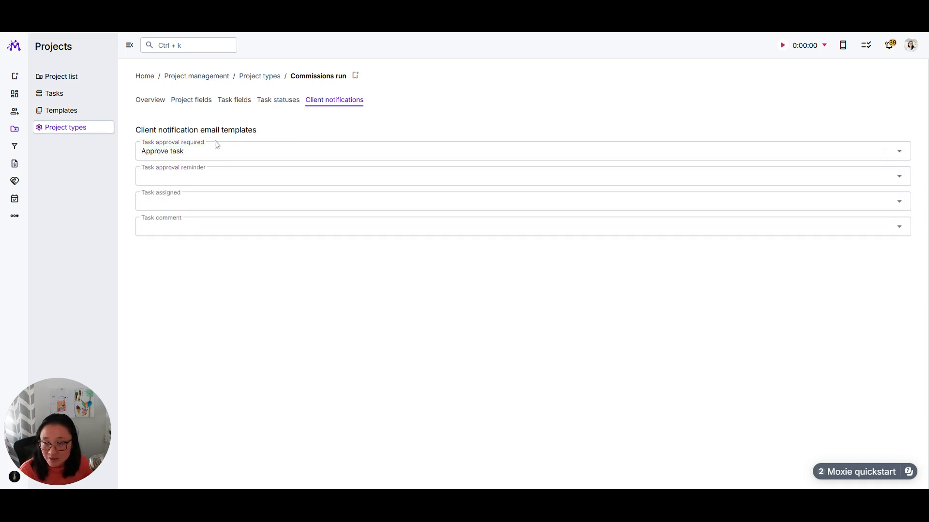
pyautogui.click(295, 151)
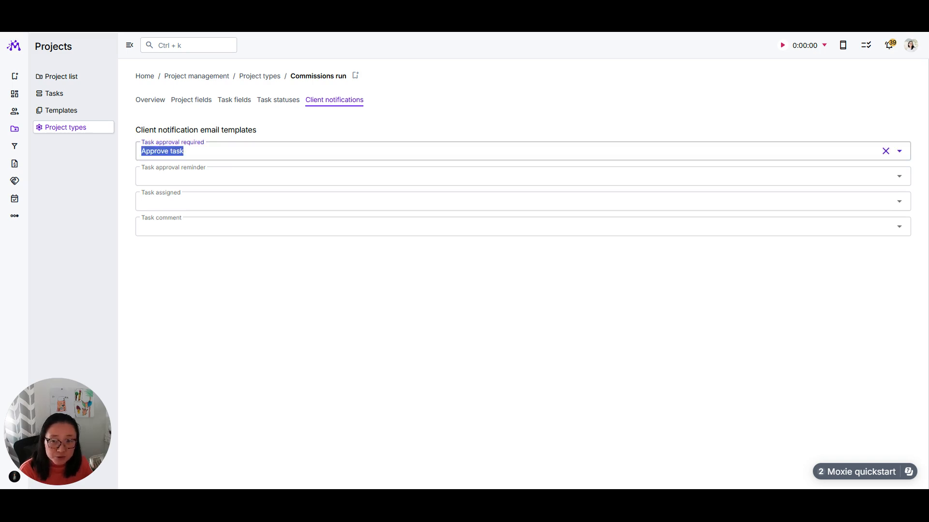
# Check the client action settings of the task statuses and the email template choices for Task approval reminder.
pyautogui.click(277, 101)
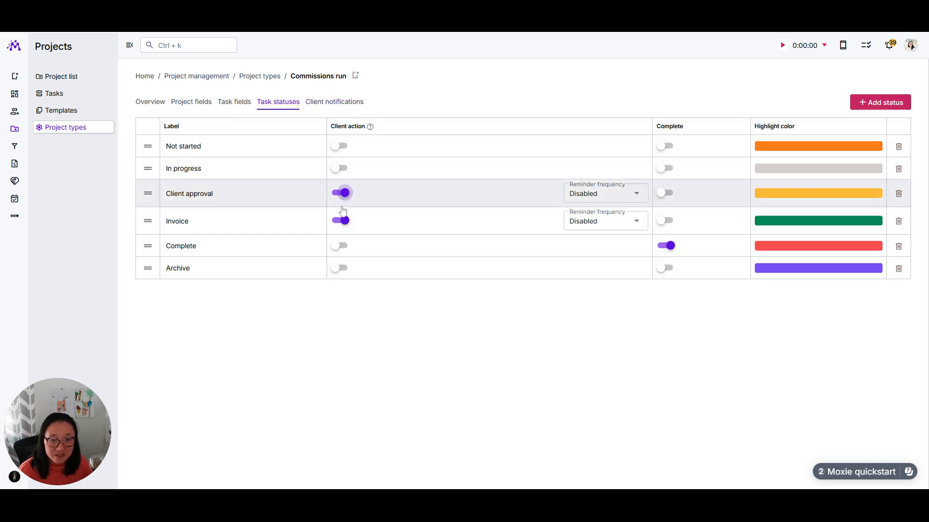
pyautogui.click(341, 103)
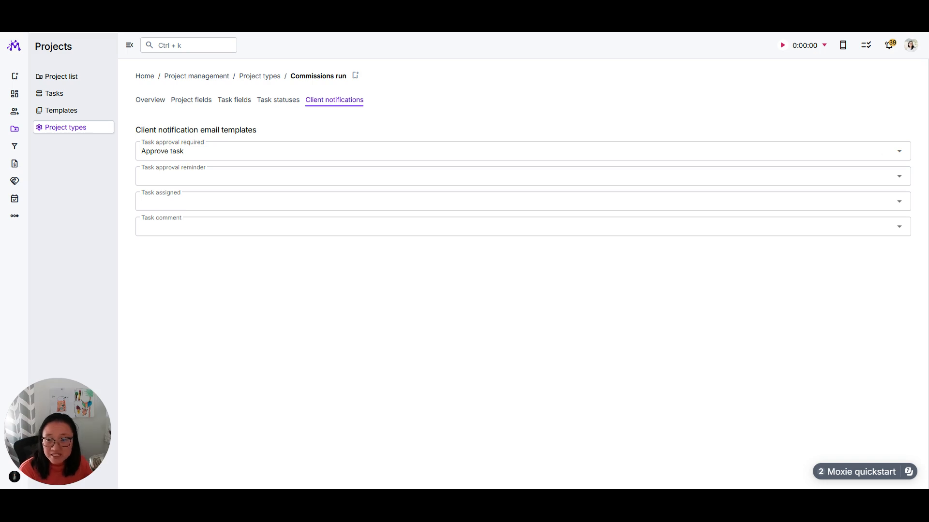
pyautogui.click(270, 177)
pyautogui.click(306, 389)
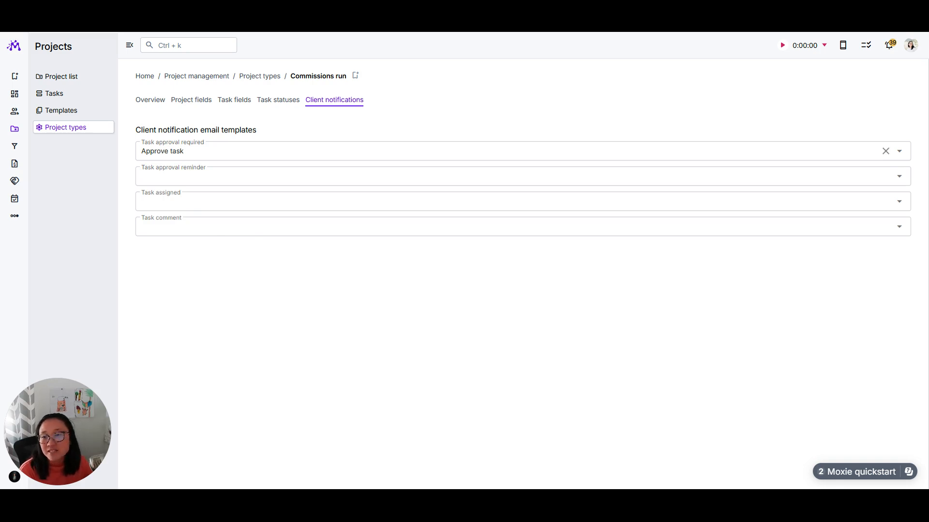
# Examine the email template choices for Task assigned and Task comment, and return to the project type's overview.
pyautogui.click(230, 152)
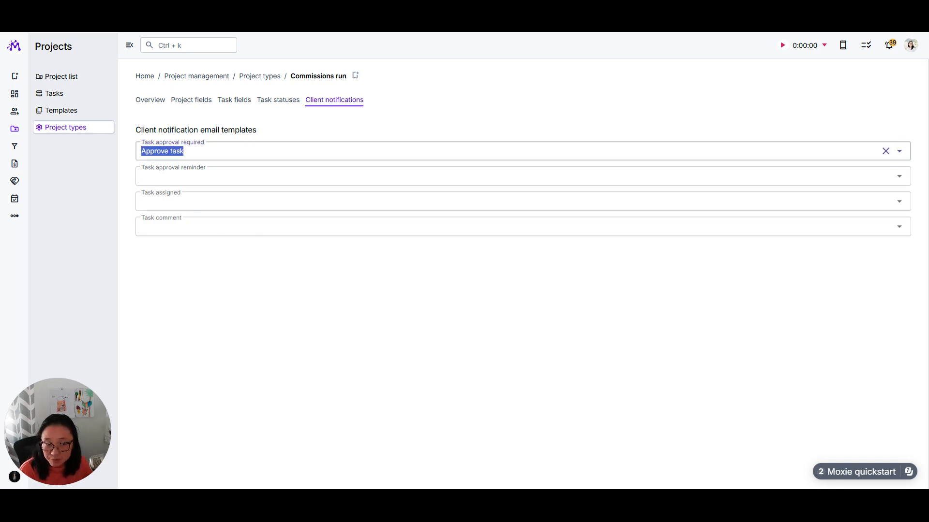
pyautogui.click(187, 218)
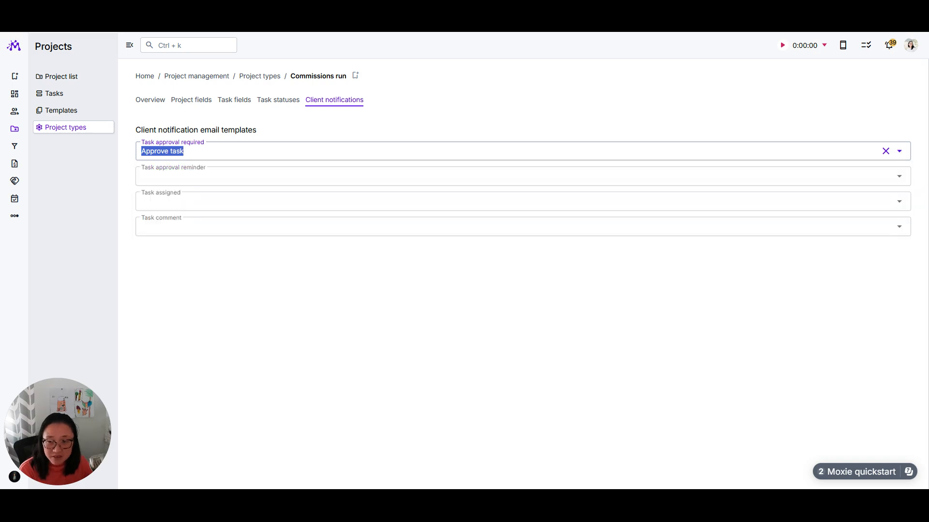
pyautogui.click(232, 202)
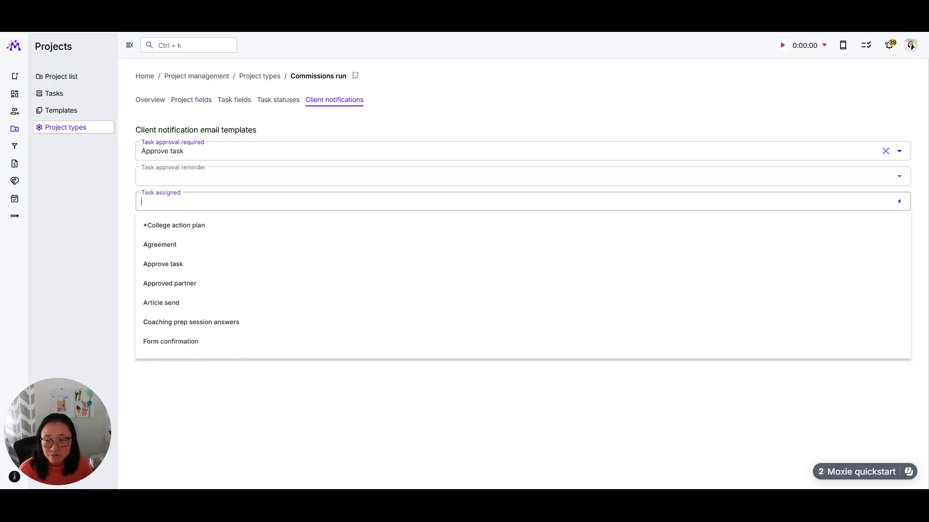
pyautogui.click(300, 424)
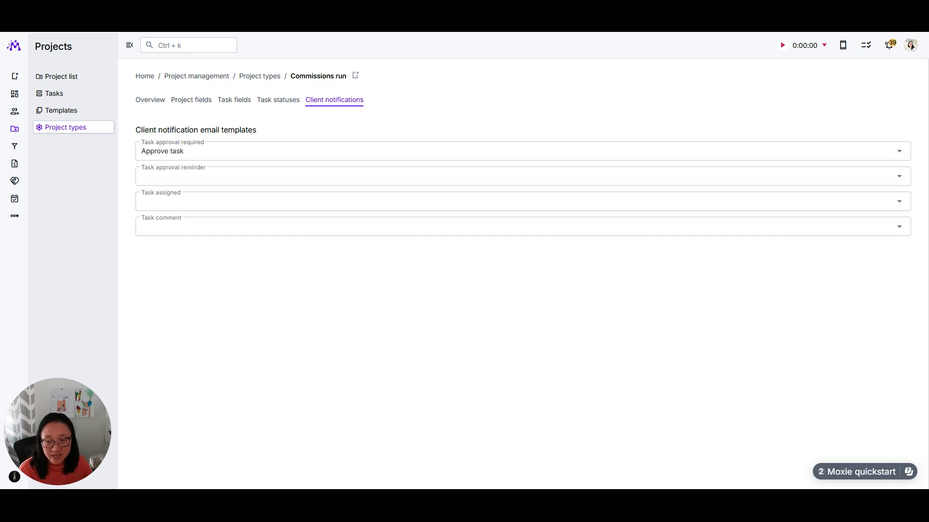
pyautogui.click(242, 227)
pyautogui.click(443, 441)
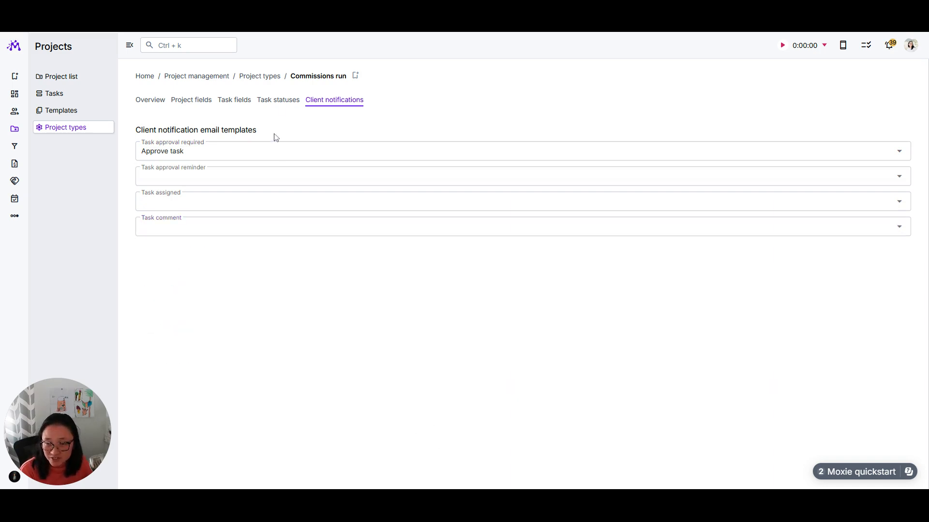
pyautogui.click(282, 100)
pyautogui.click(153, 103)
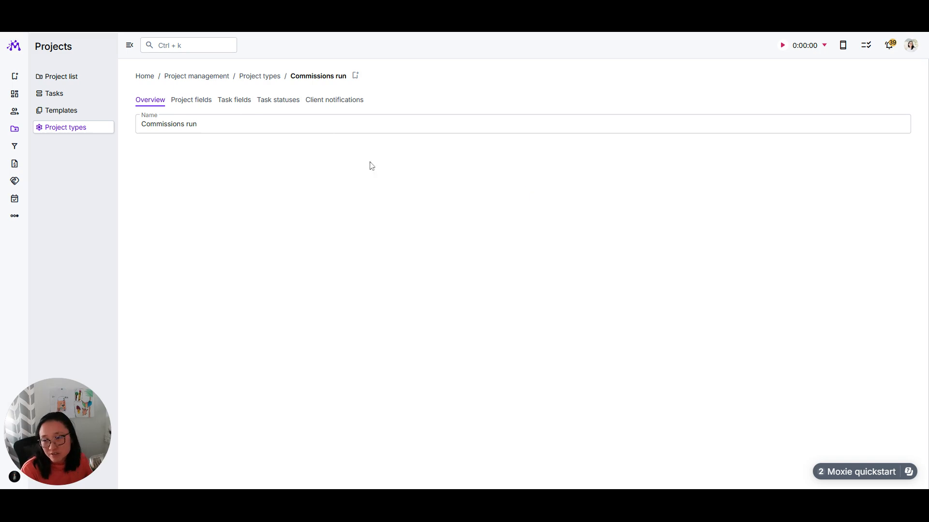
# View the package settings of the Enterprise project template and close them without changes.
pyautogui.click(67, 114)
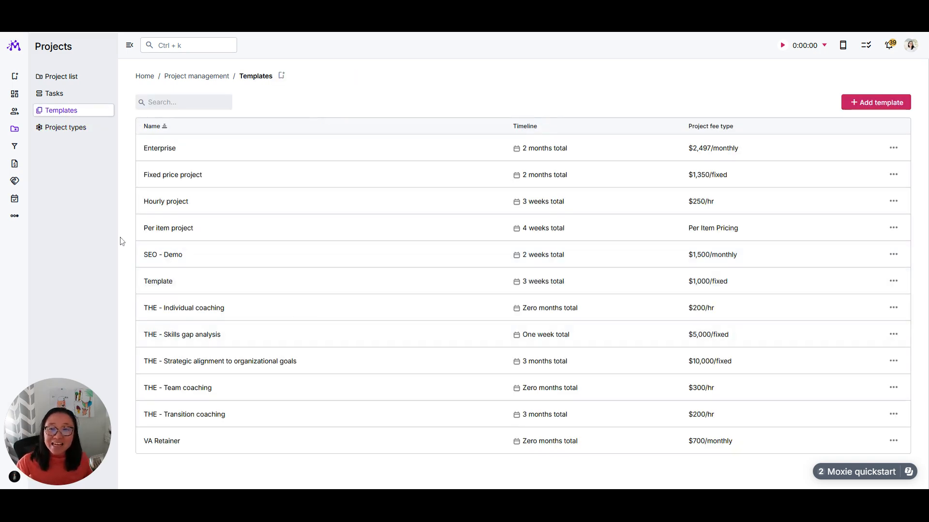
pyautogui.click(155, 153)
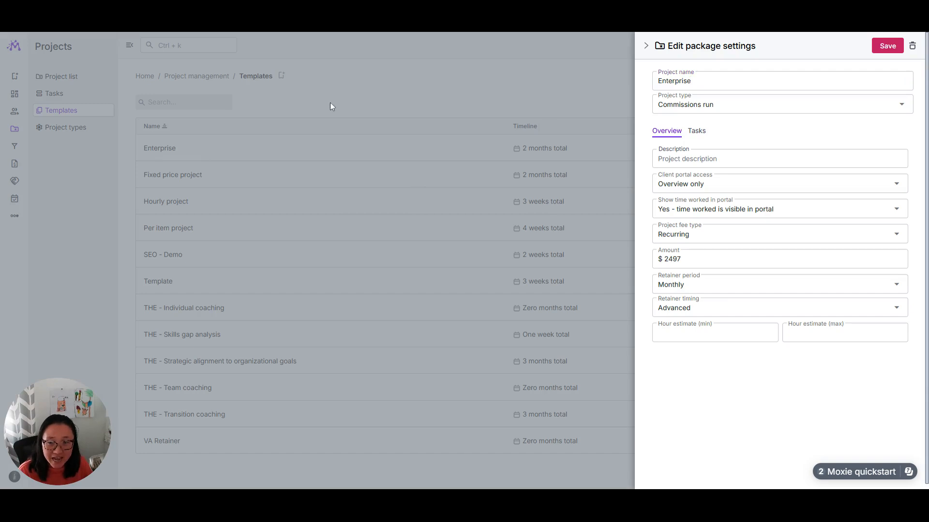
pyautogui.click(645, 47)
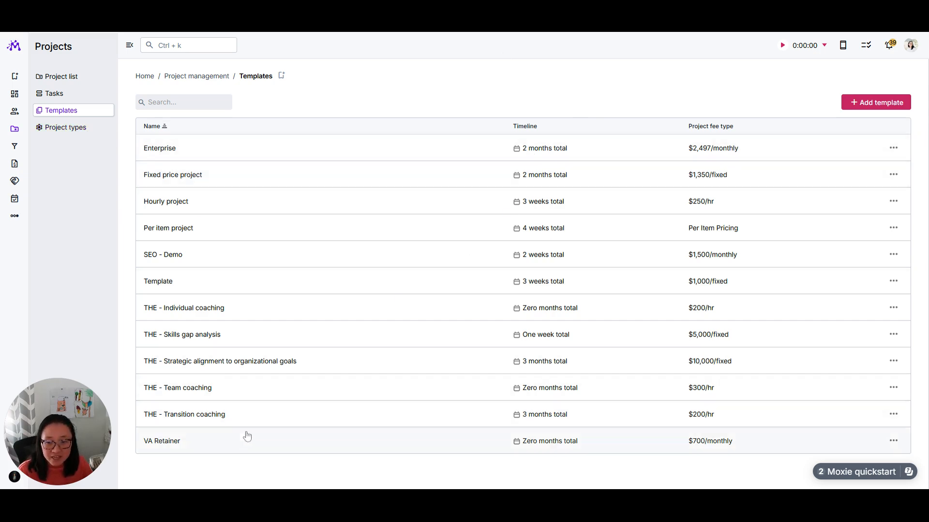
# Review the overview and tasks of the THE - Transition coaching template, and return to the project list.
pyautogui.click(213, 417)
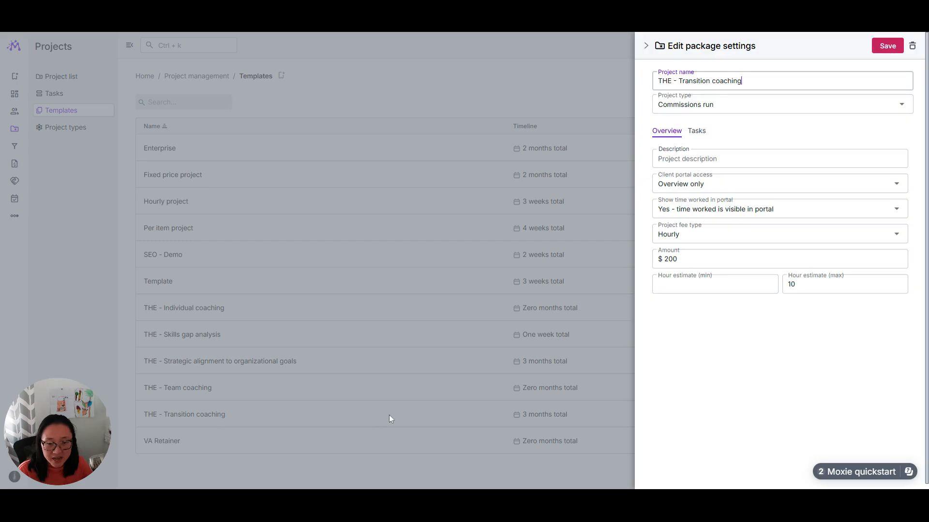
pyautogui.click(696, 130)
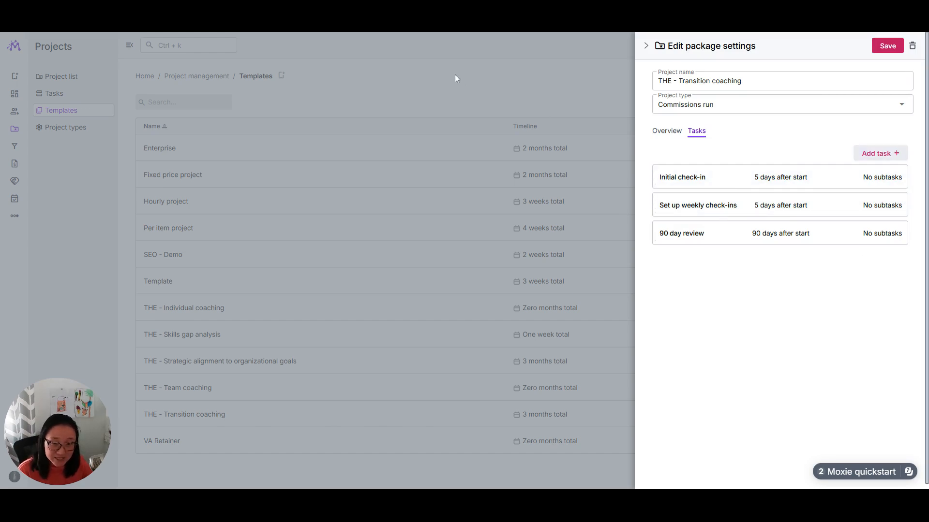
pyautogui.click(646, 45)
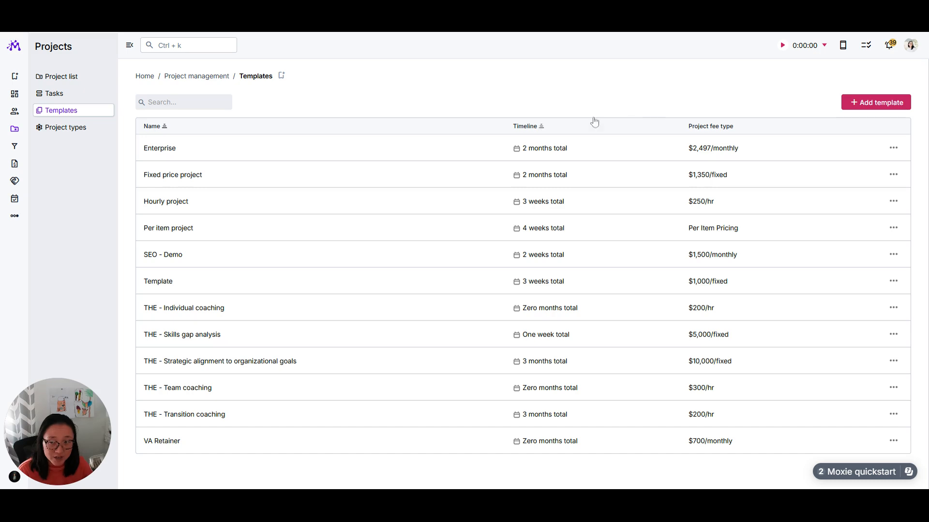
pyautogui.click(68, 79)
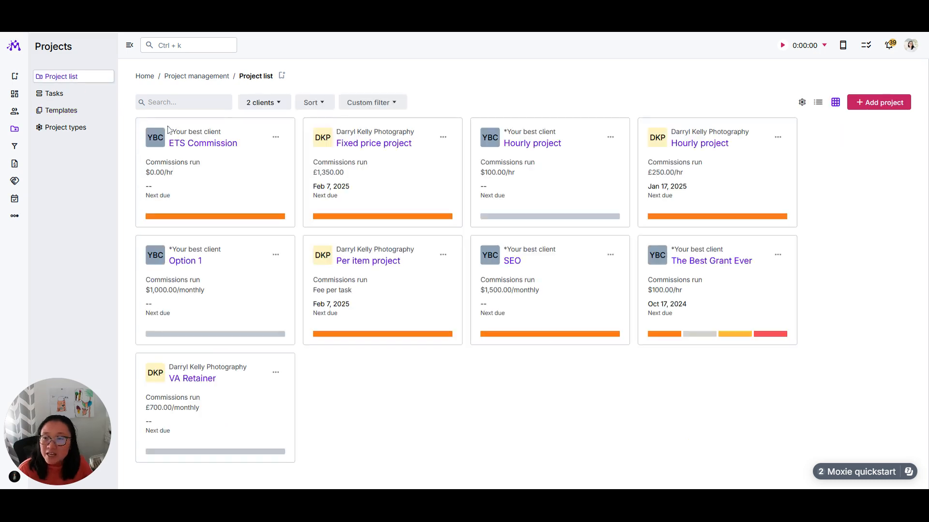
# View the ETS Commission project's overview, and check the project type choices for a new project without creating it.
pyautogui.click(216, 174)
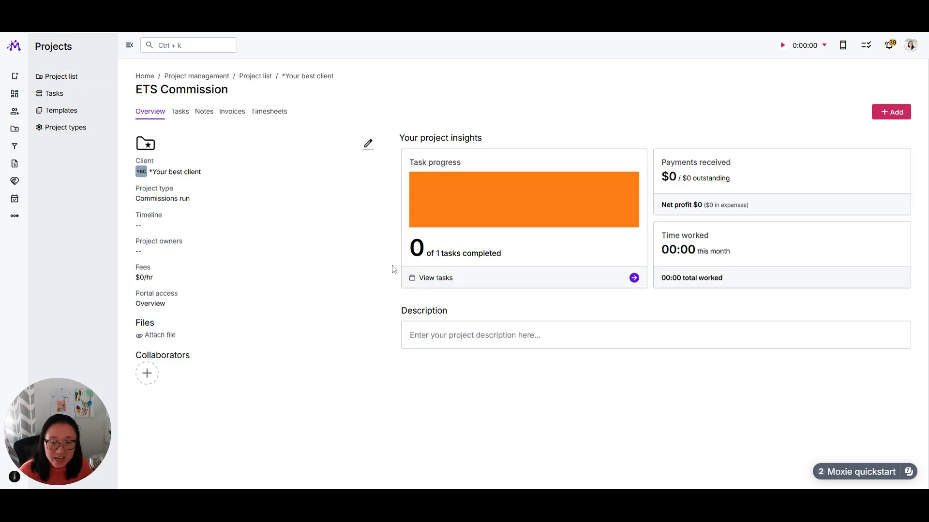
pyautogui.click(73, 78)
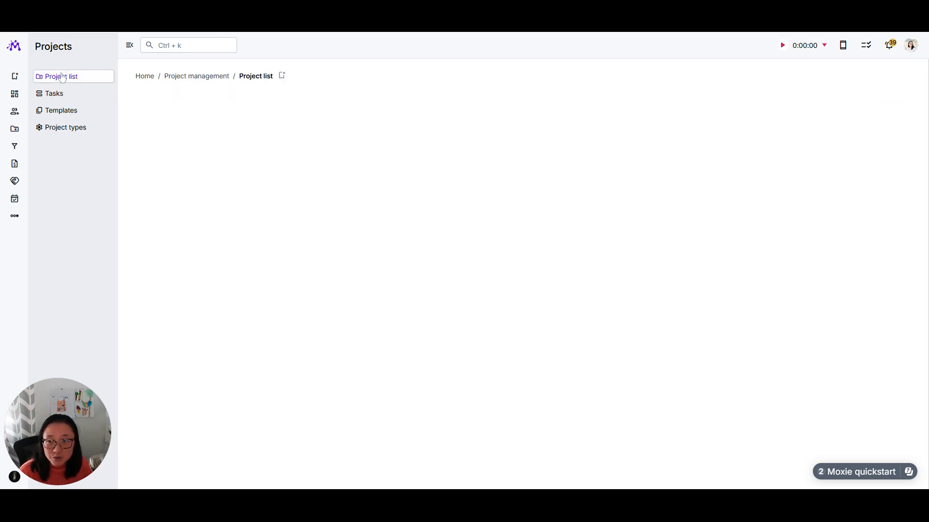
pyautogui.click(885, 102)
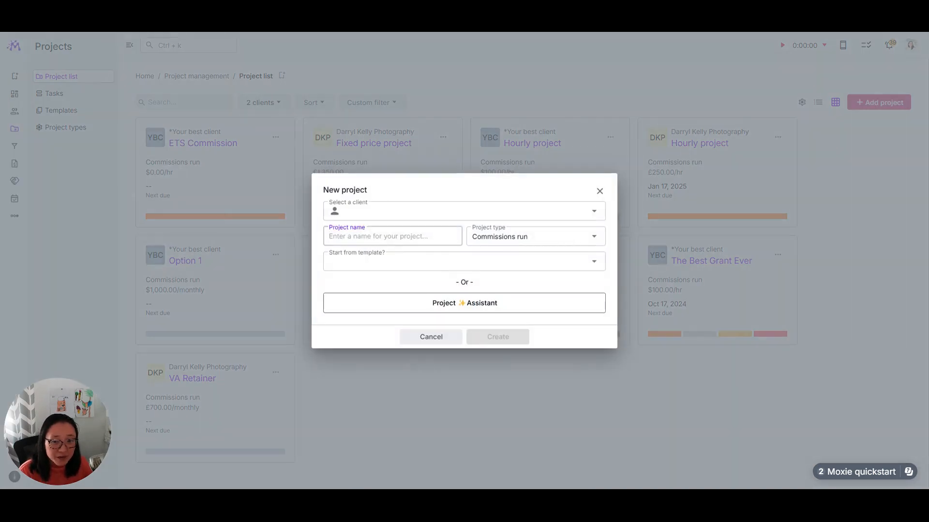
pyautogui.click(507, 238)
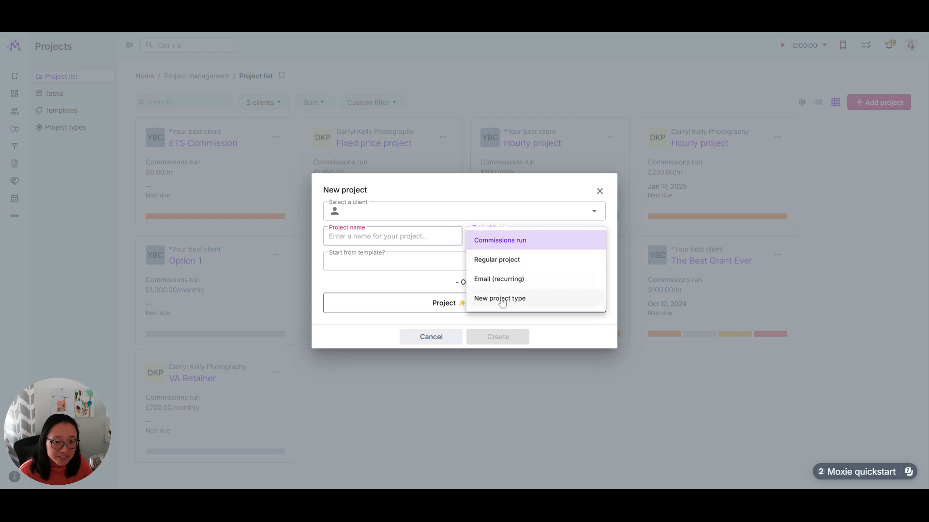
pyautogui.click(518, 190)
pyautogui.click(599, 191)
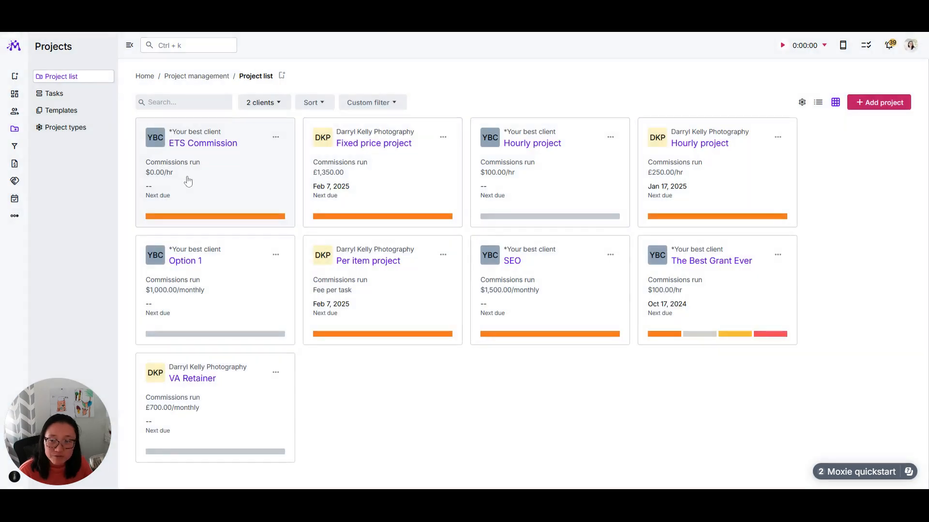
# Review the project settings of ETS Commission and close them without changes.
pyautogui.click(187, 180)
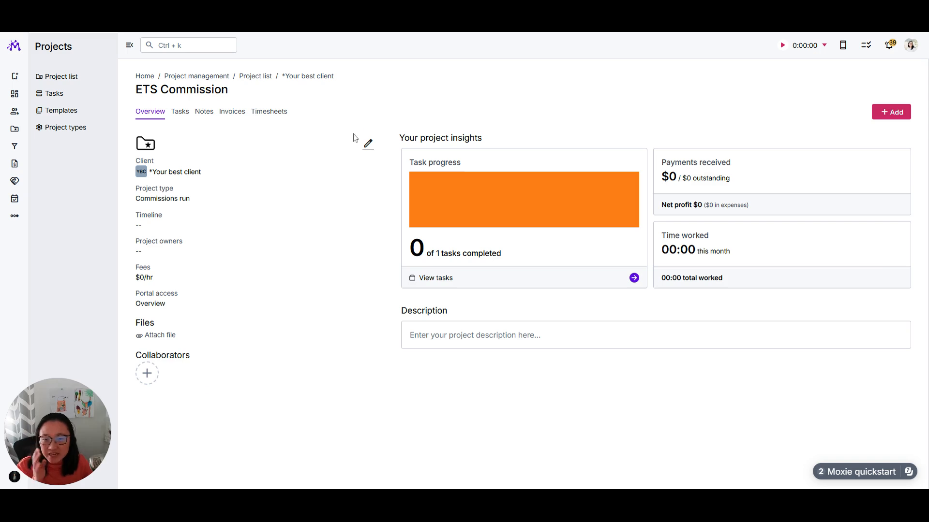
pyautogui.click(370, 144)
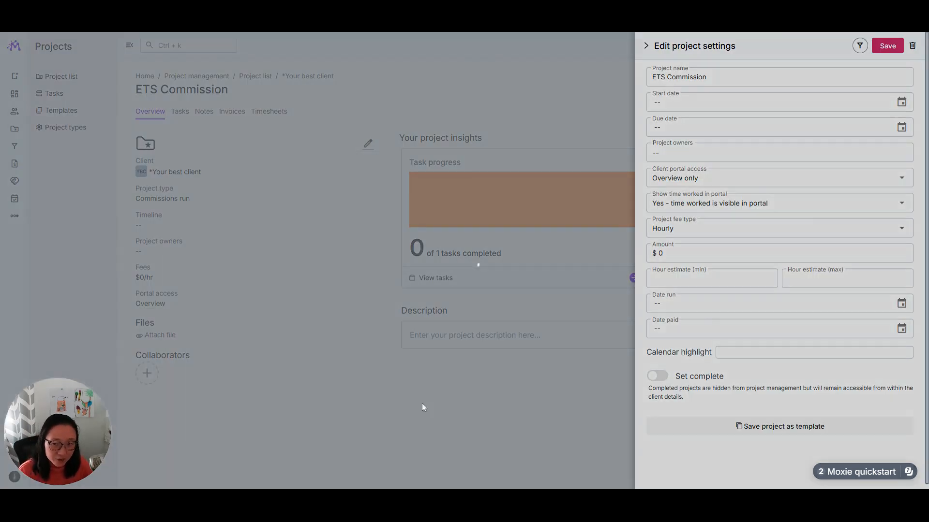
pyautogui.click(422, 403)
# Add an unnamed task to the ETS Commission project with only Sticker Giant checked as its partner name.
pyautogui.click(177, 114)
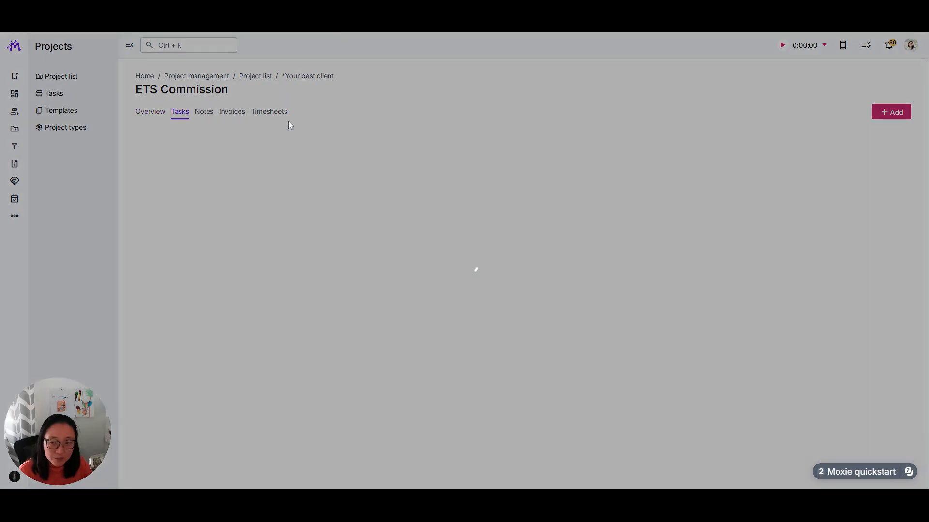
pyautogui.click(895, 116)
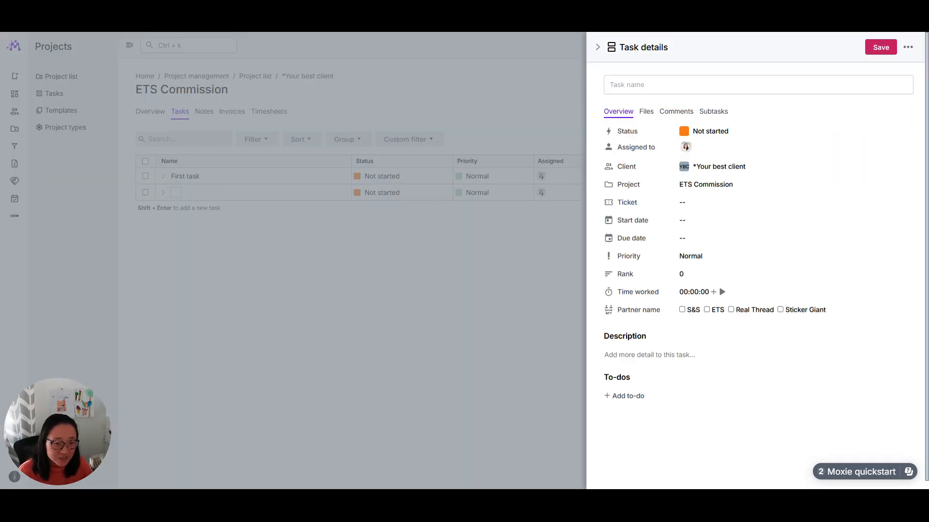
pyautogui.moveTo(607, 314); pyautogui.dragTo(656, 310)
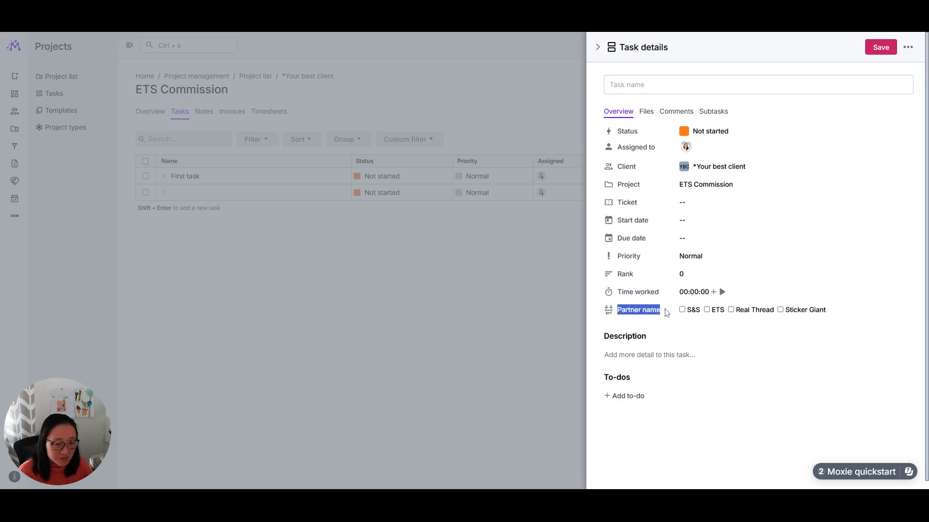
pyautogui.click(707, 311)
pyautogui.click(731, 311)
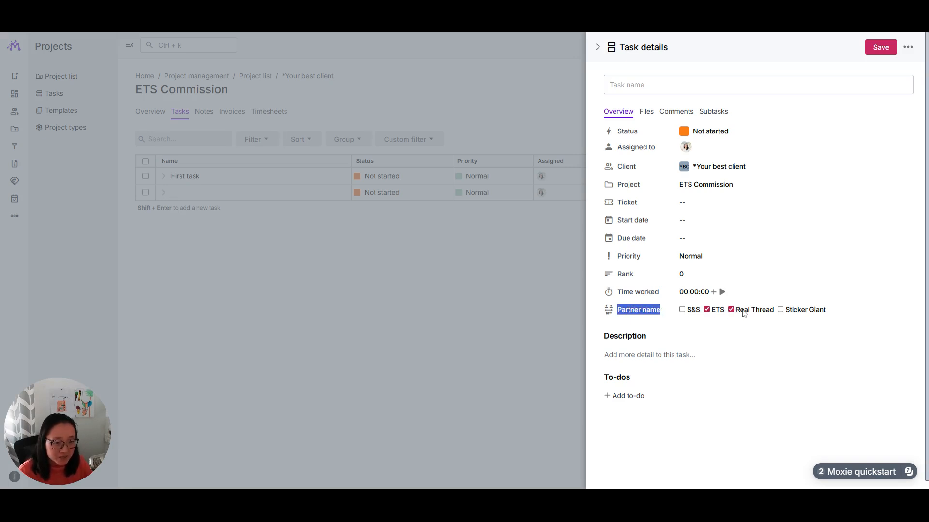
pyautogui.click(731, 309)
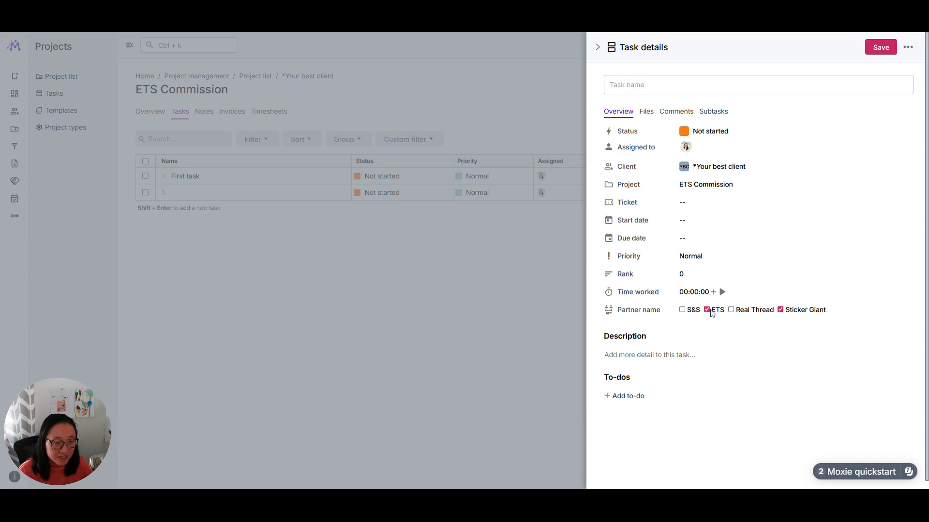
pyautogui.click(706, 310)
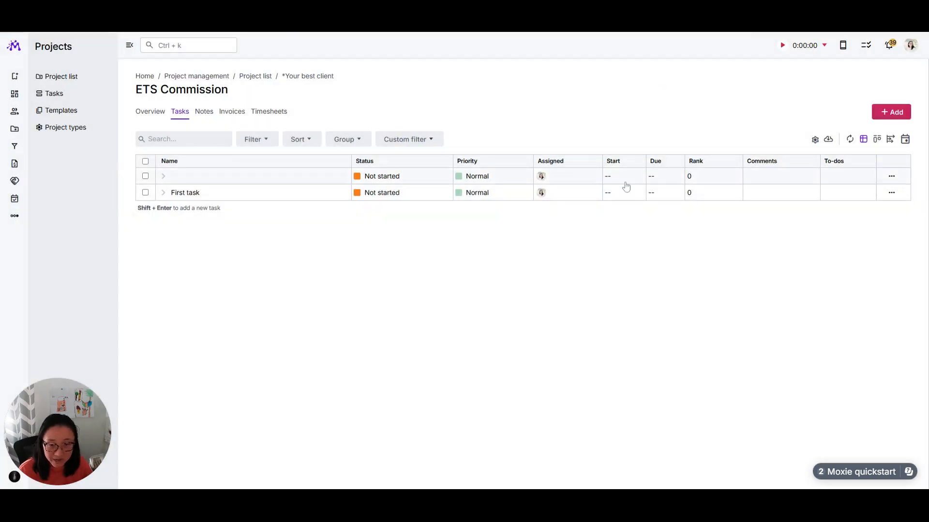
# Check the priority and status choices for the unnamed task without changing them, and return to the project list.
pyautogui.click(489, 182)
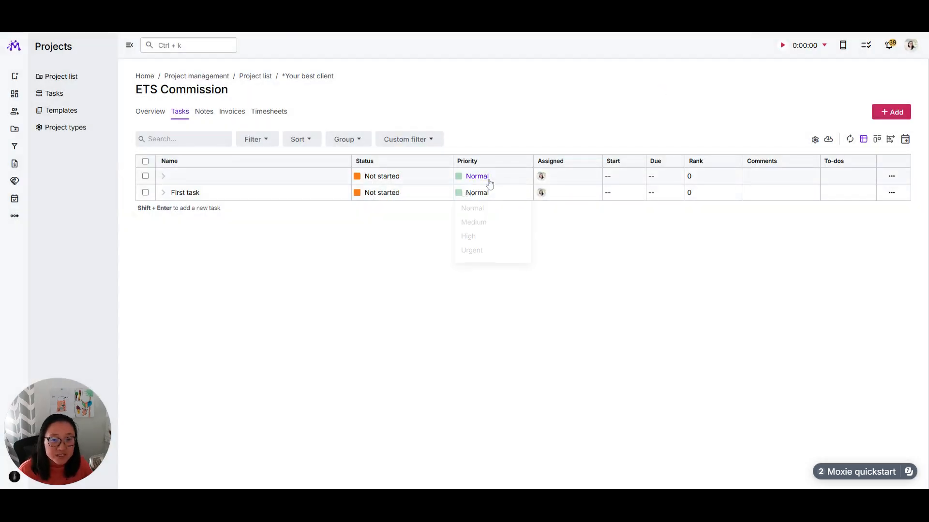
pyautogui.click(578, 268)
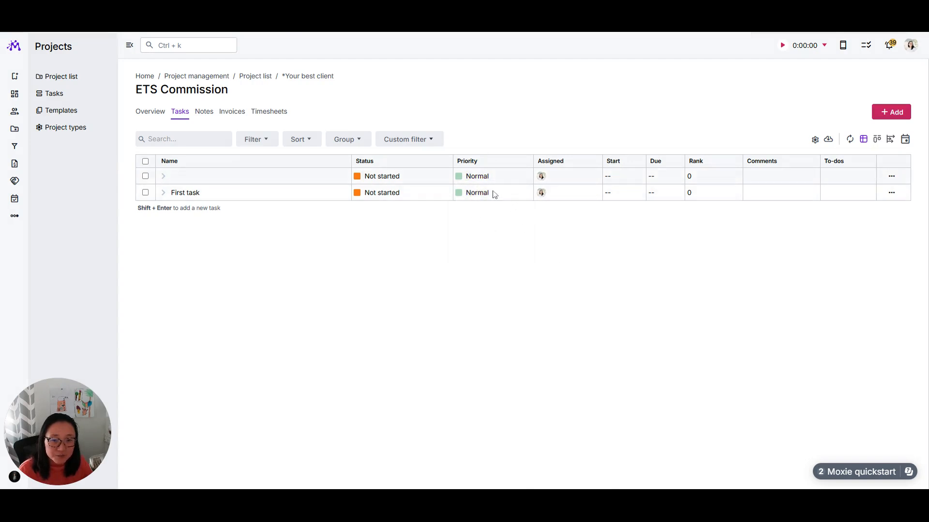
pyautogui.click(382, 176)
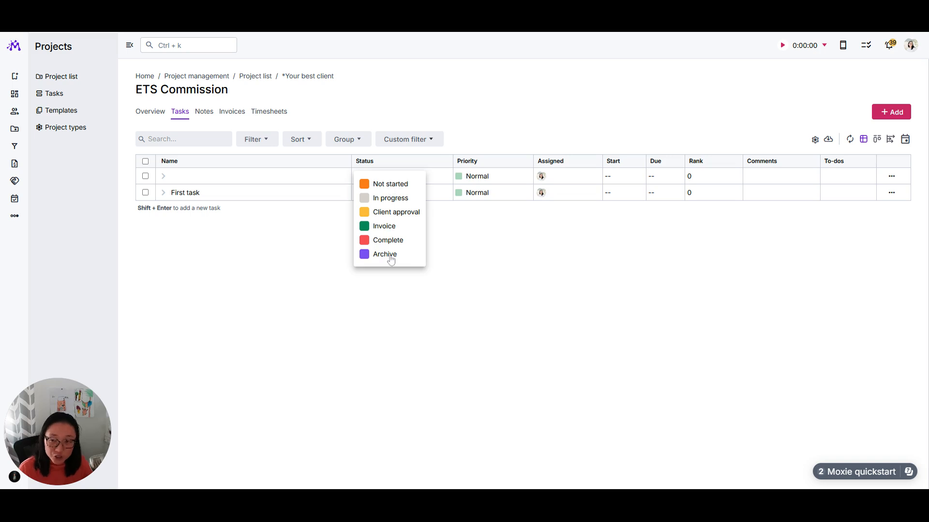
pyautogui.click(286, 263)
pyautogui.click(256, 76)
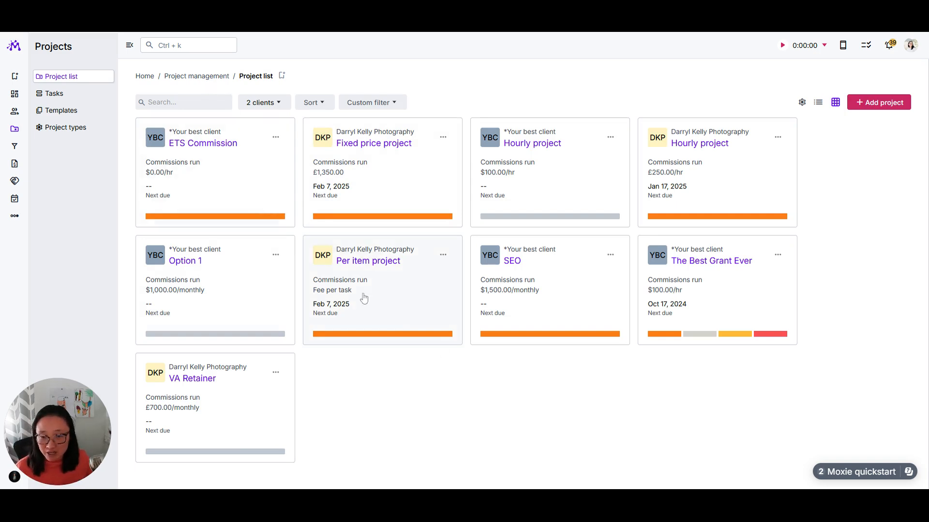
# Review the task statuses and client notification email templates of the Commissions run project type.
pyautogui.click(77, 128)
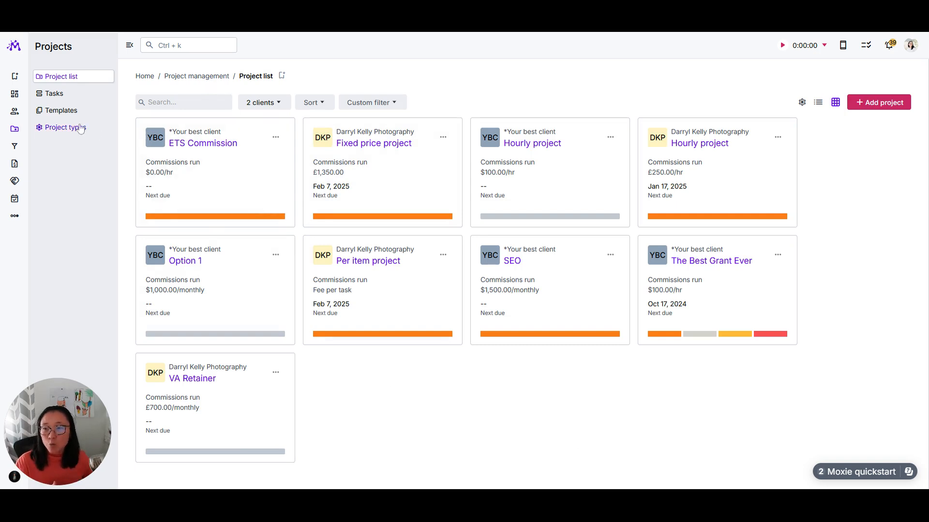
pyautogui.click(338, 146)
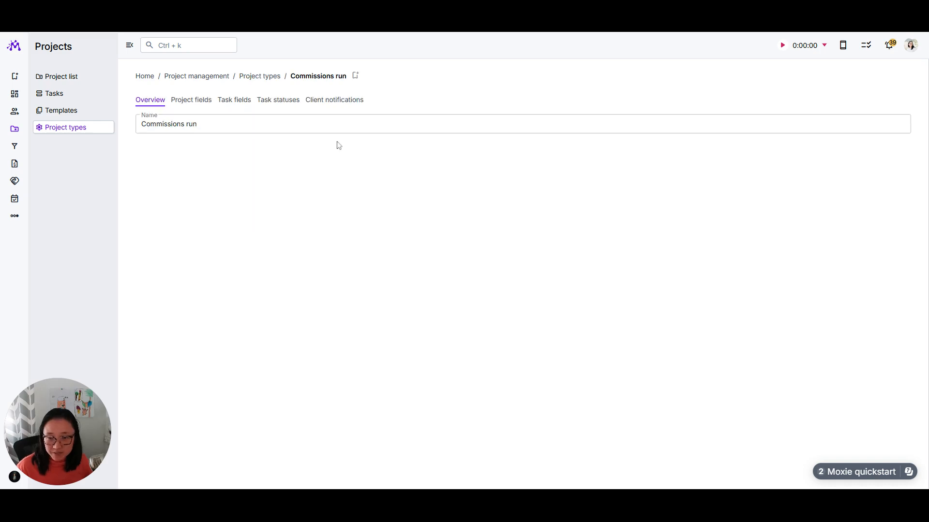
pyautogui.click(278, 100)
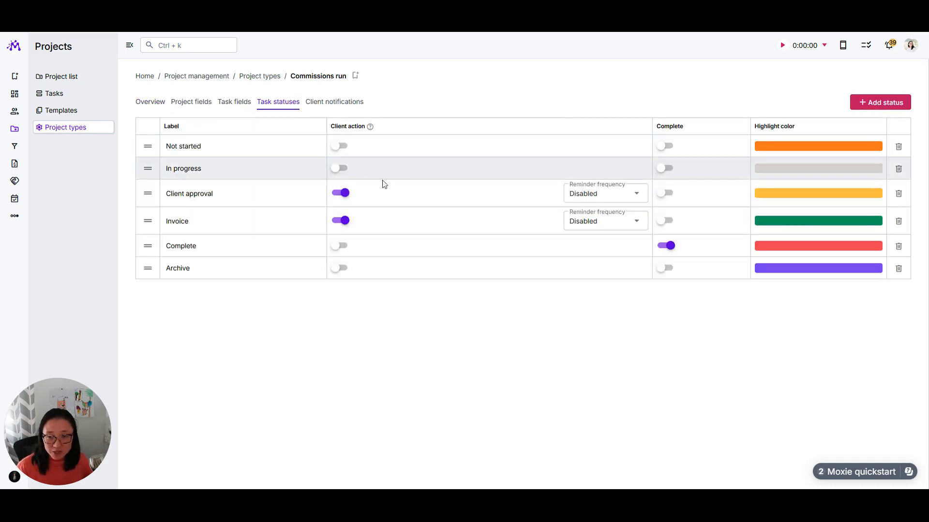
pyautogui.click(364, 111)
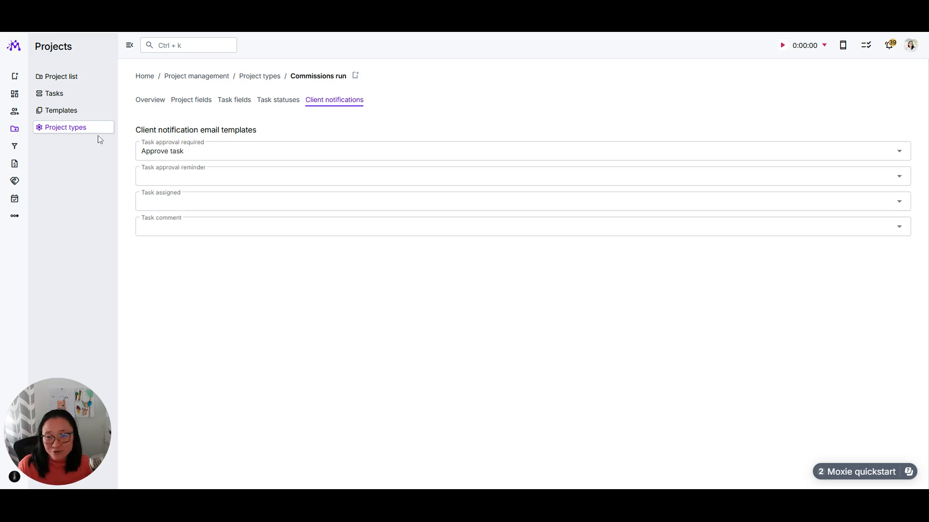
# View the project templates, and examine which of them can be used to start a new project.
pyautogui.click(68, 115)
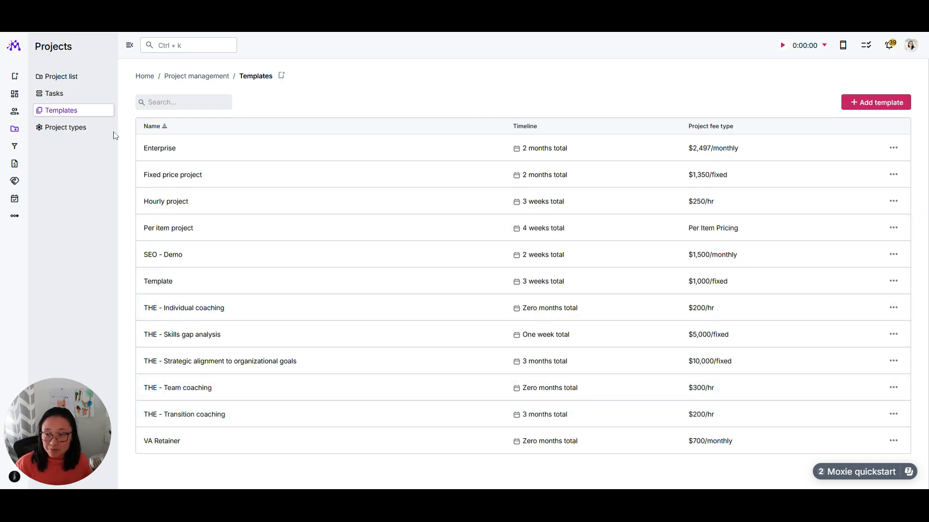
pyautogui.click(77, 79)
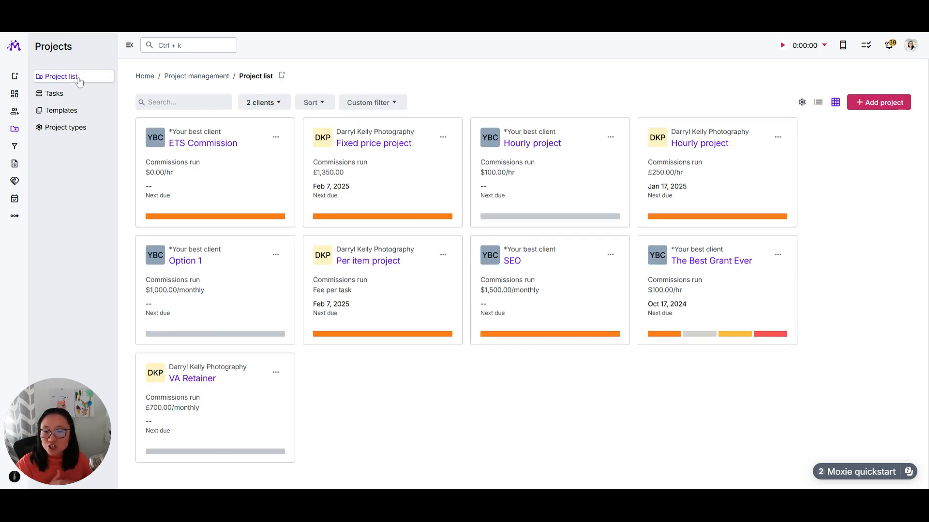
pyautogui.click(891, 106)
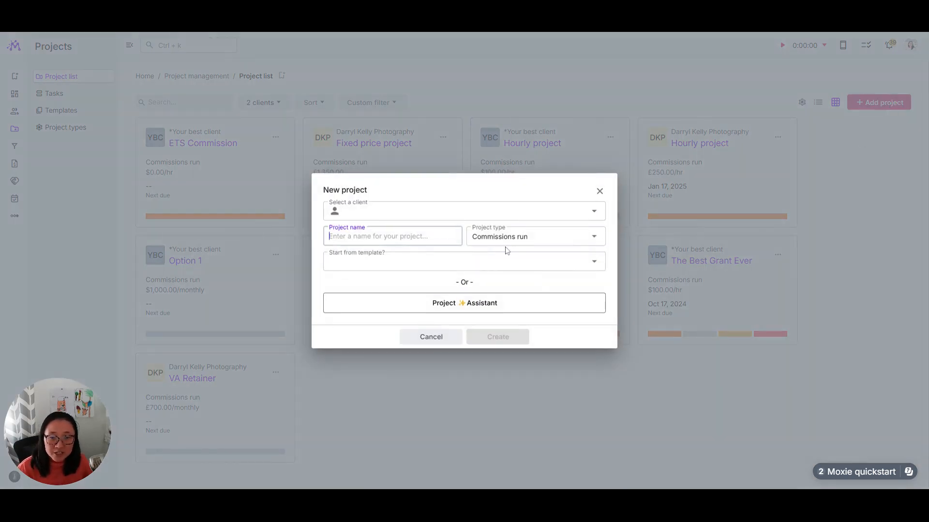
pyautogui.click(450, 264)
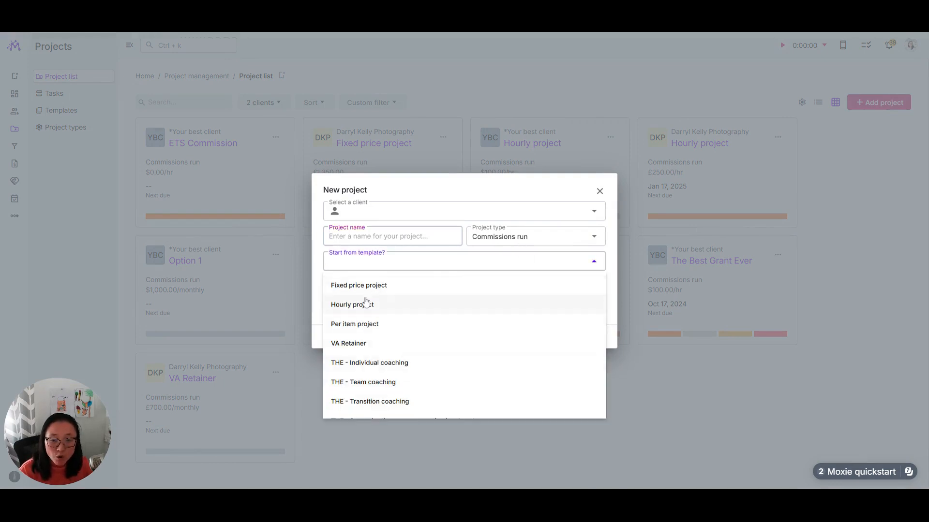
pyautogui.scroll(-2, 382, 394)
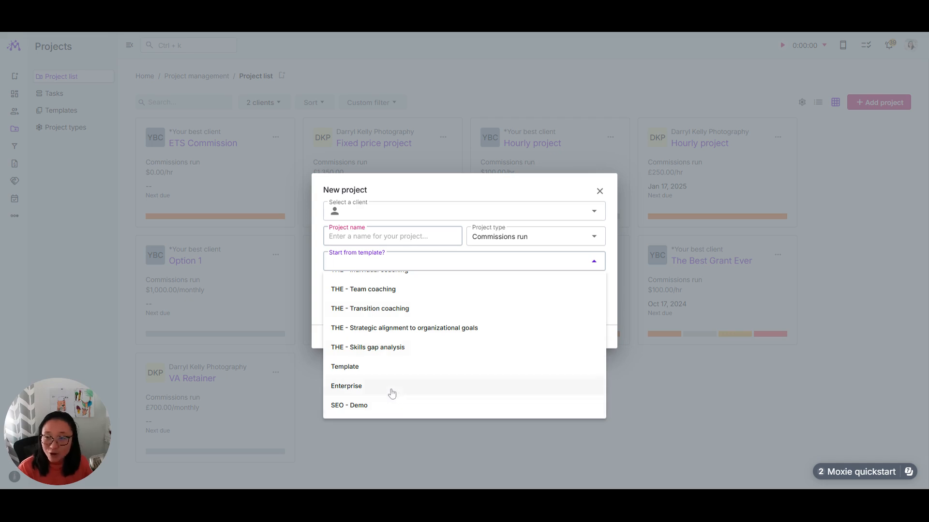